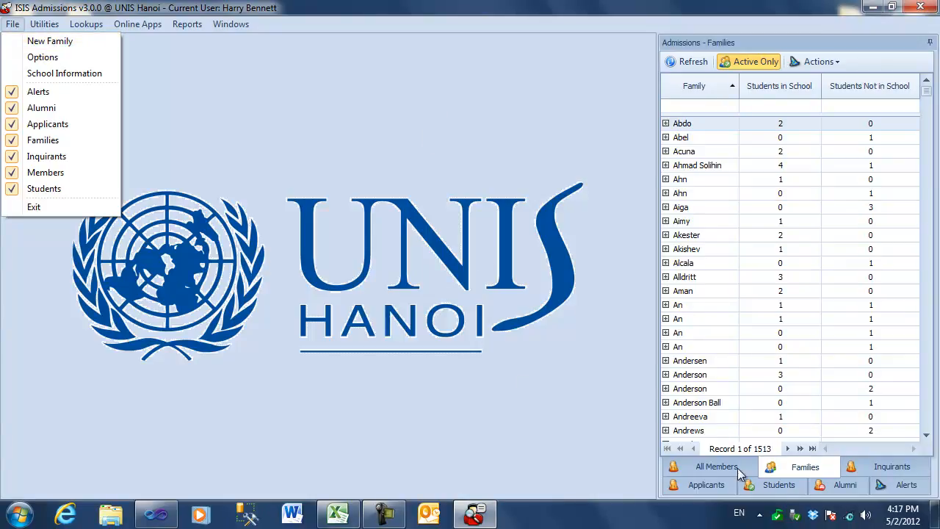
Start a new family record from the Families list and enter AAA as the family name
{"action": "left_click", "coordinate": [799, 468]}
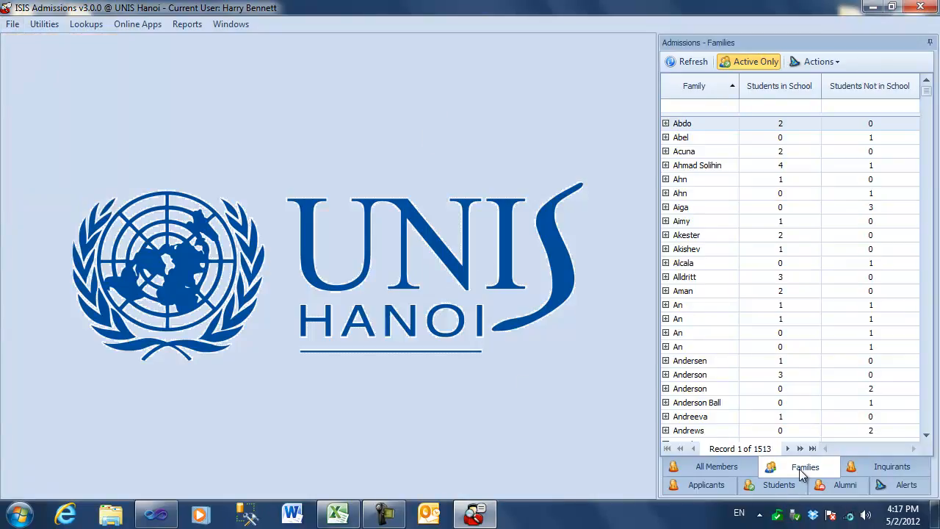
{"action": "left_click", "coordinate": [821, 63]}
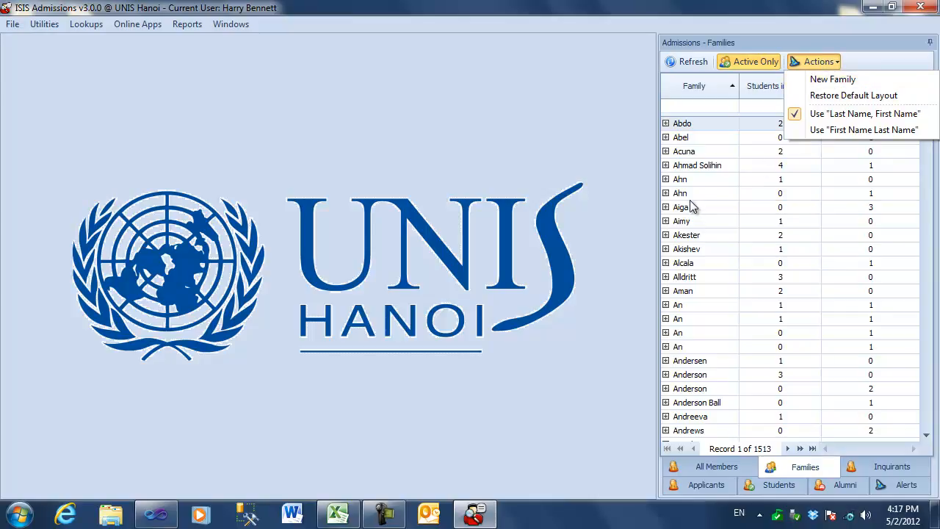
{"action": "right_click", "coordinate": [710, 194]}
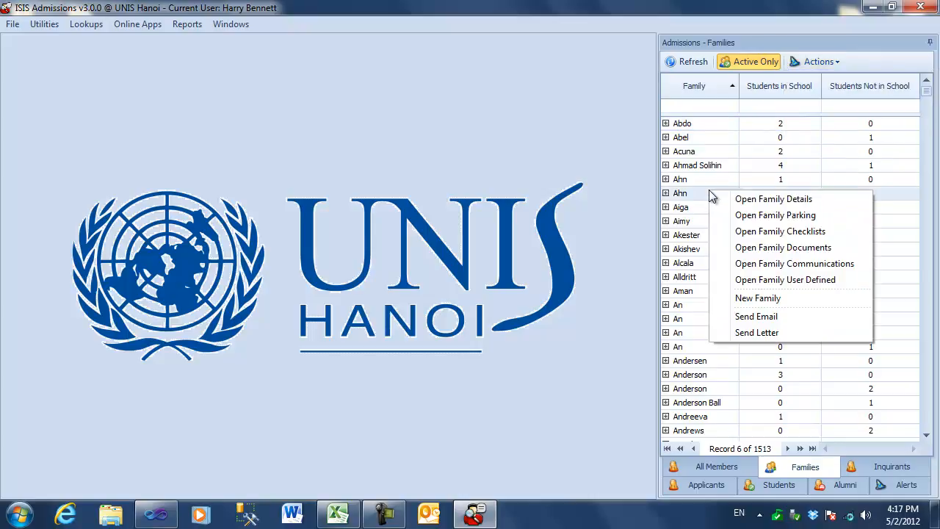
{"action": "left_click", "coordinate": [774, 299]}
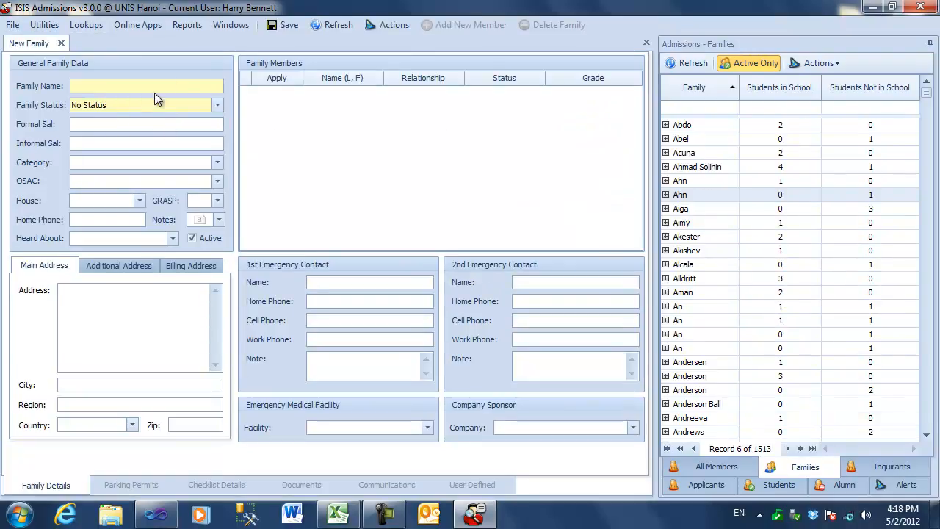
{"action": "left_click", "coordinate": [93, 89]}
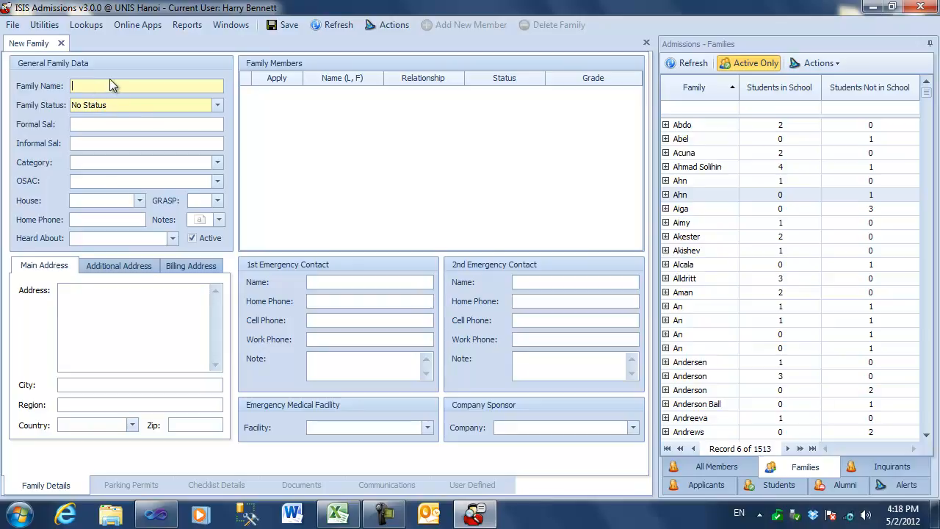
{"action": "type", "text": "AAA"}
Set the new family's status to Nominal
{"action": "left_click", "coordinate": [138, 105]}
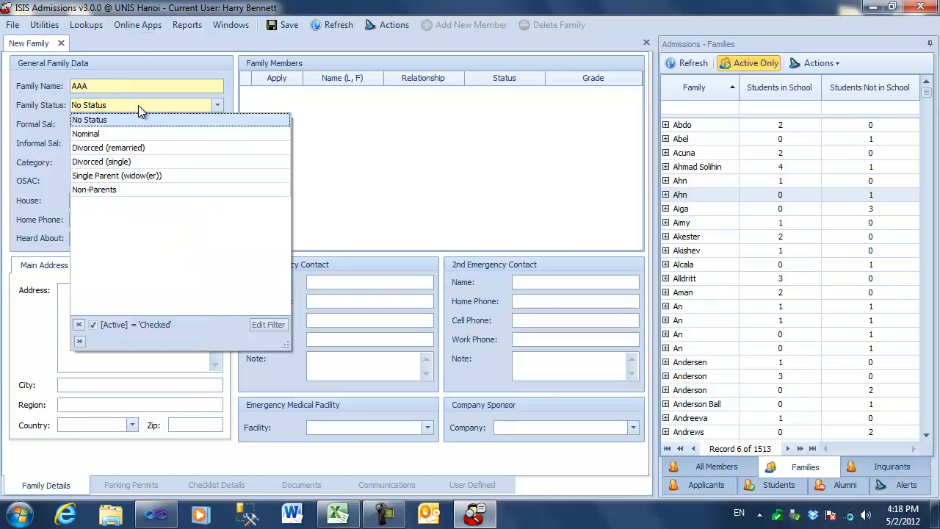
{"action": "left_click", "coordinate": [138, 105]}
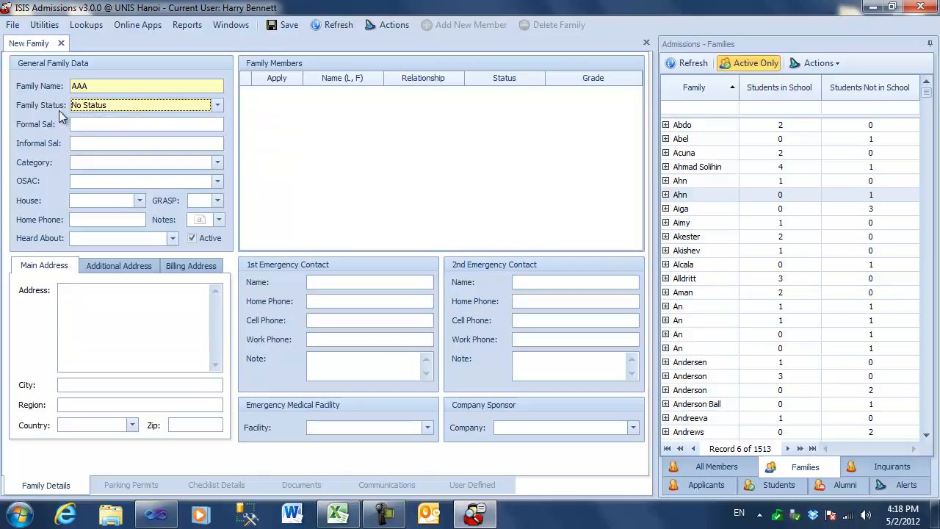
{"action": "left_click", "coordinate": [214, 106]}
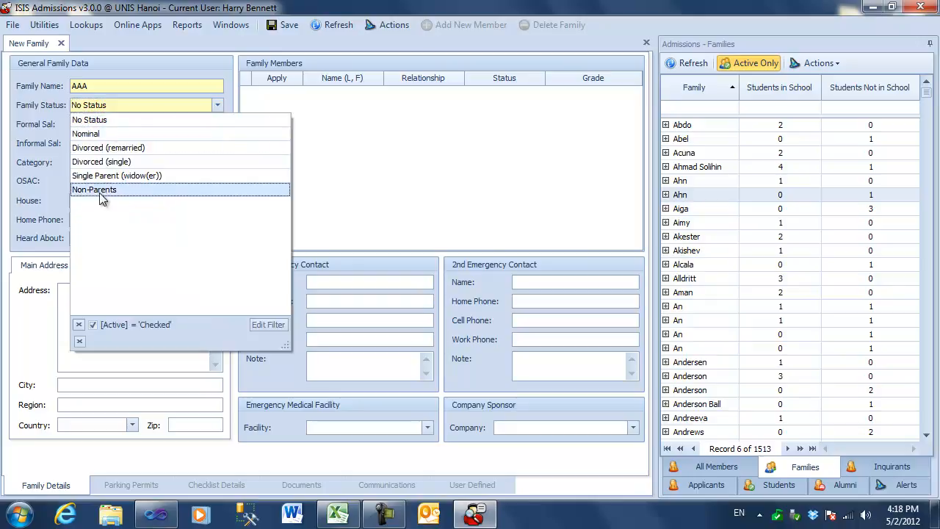
{"action": "left_click", "coordinate": [217, 108]}
{"action": "left_click", "coordinate": [217, 107]}
{"action": "left_click", "coordinate": [131, 133]}
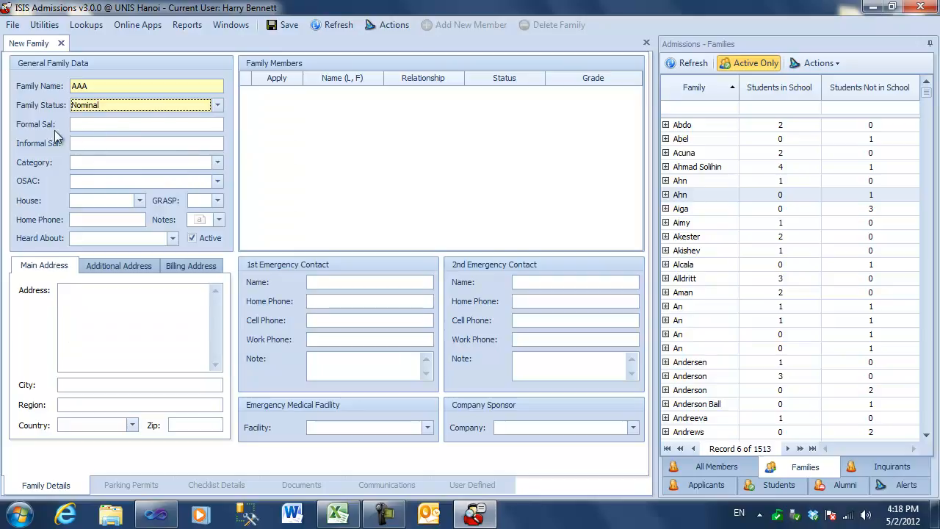
Leave both salutations blank and set the family's category to 2 - UN Employee
{"action": "left_click", "coordinate": [88, 125]}
{"action": "left_click", "coordinate": [98, 143]}
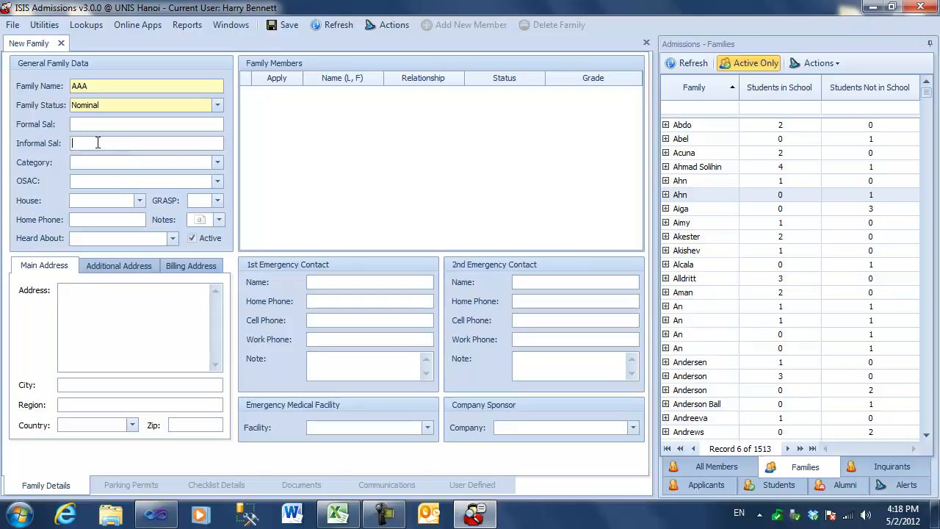
{"action": "left_click", "coordinate": [217, 162]}
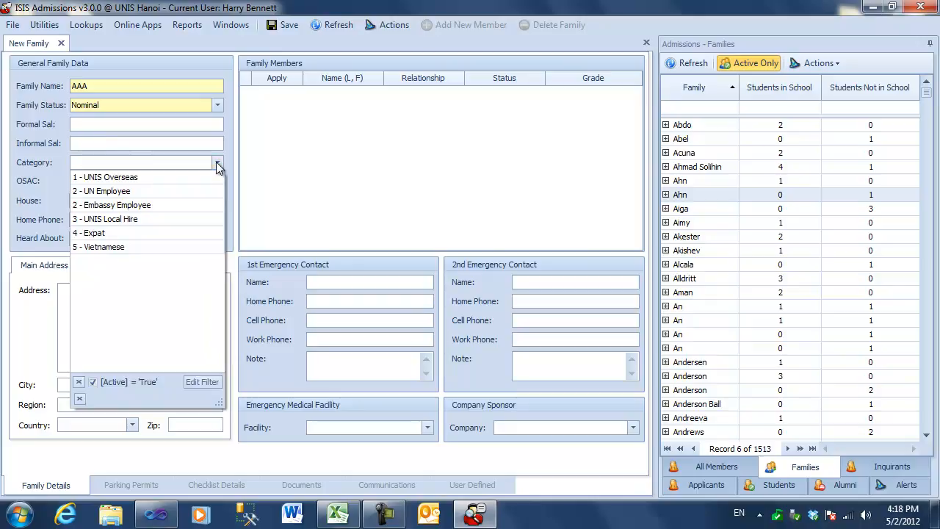
{"action": "left_click", "coordinate": [116, 191]}
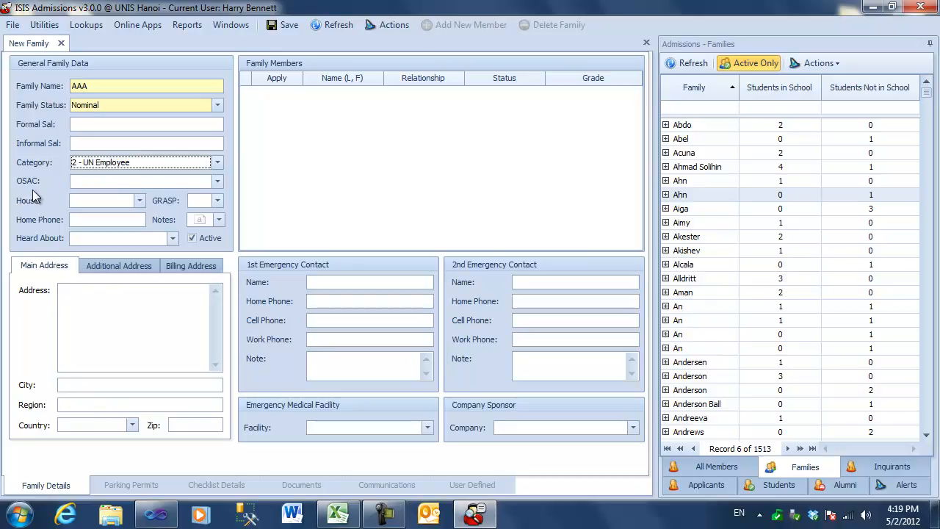
Assign the new family to the Buffaloes house, leaving OSAC and GRASP blank
{"action": "left_click", "coordinate": [218, 180]}
{"action": "left_click", "coordinate": [217, 181]}
{"action": "left_click", "coordinate": [217, 200]}
{"action": "left_click", "coordinate": [218, 201]}
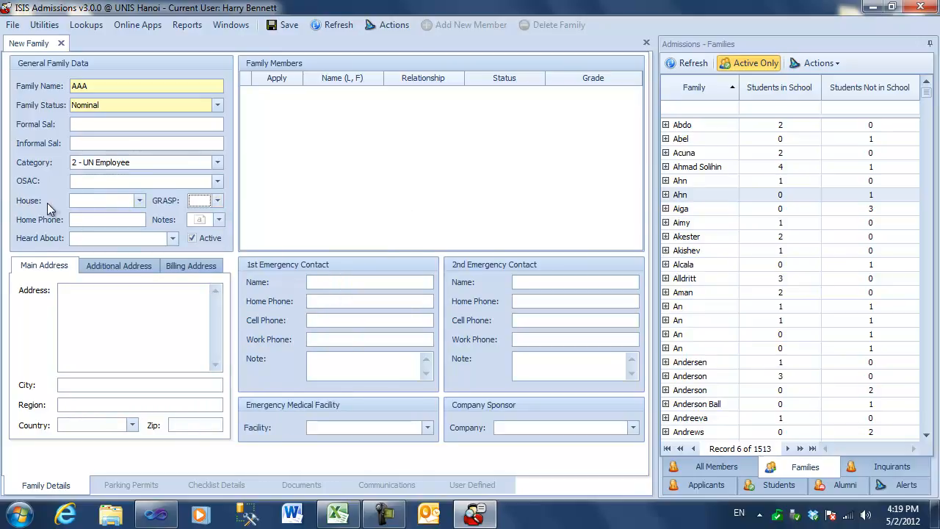
{"action": "left_click", "coordinate": [138, 201]}
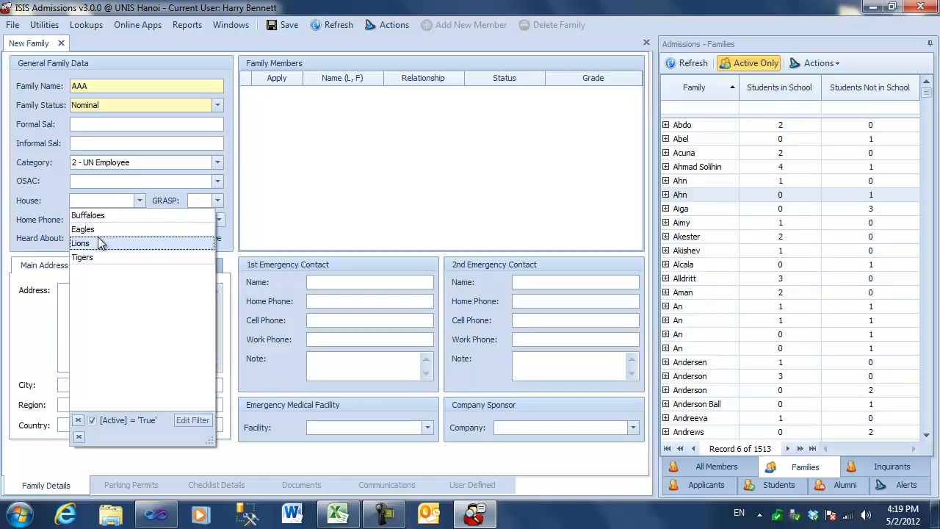
{"action": "left_click", "coordinate": [85, 215]}
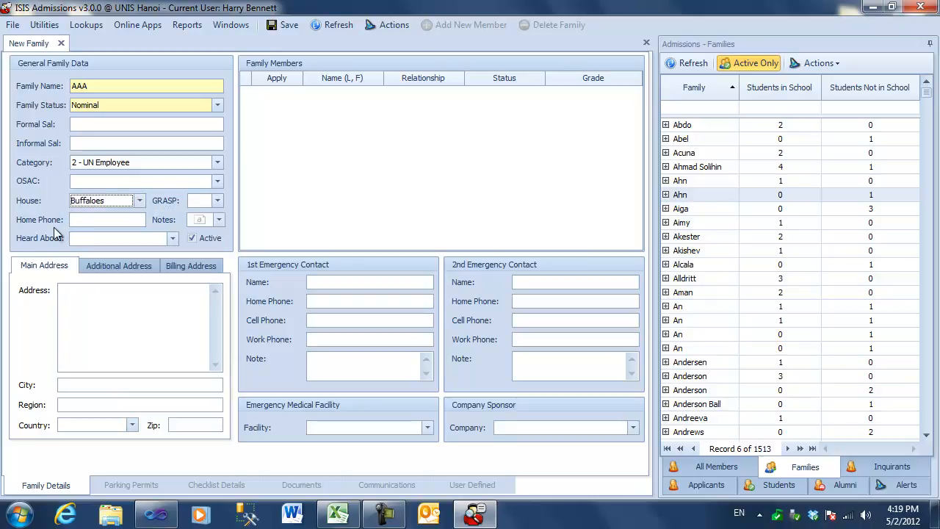
Leave the home phone blank and record Family as how the family heard about the school
{"action": "left_click", "coordinate": [96, 221]}
{"action": "left_click", "coordinate": [173, 239]}
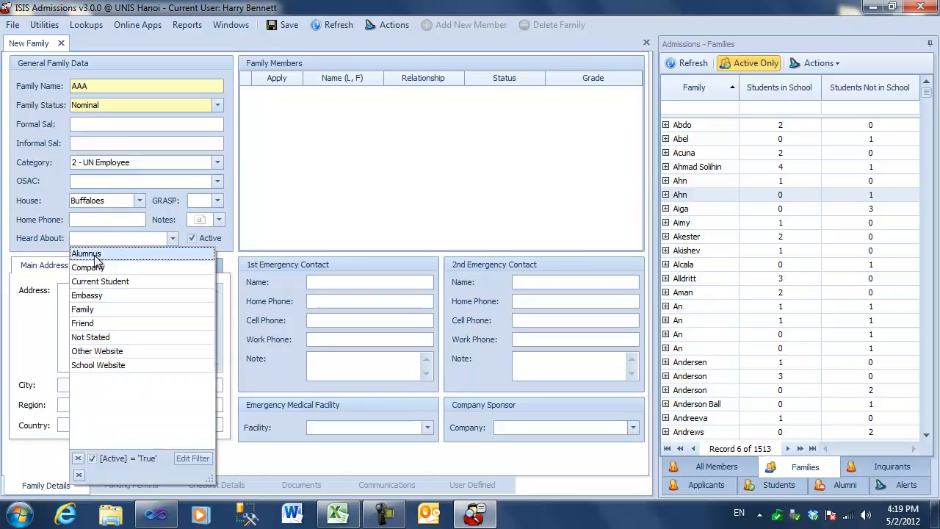
{"action": "left_click", "coordinate": [104, 311]}
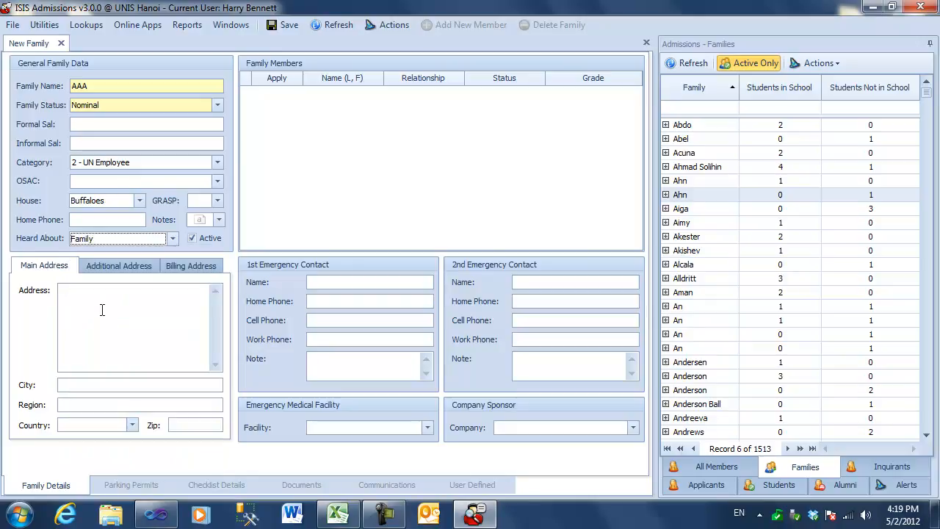
Examine the family's notes entry and the additional and billing address forms
{"action": "left_click", "coordinate": [220, 220]}
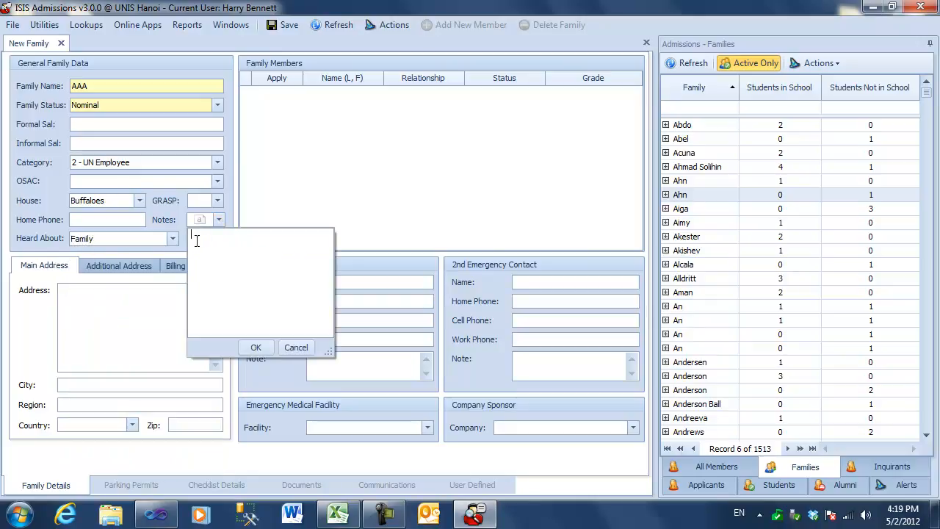
{"action": "left_click", "coordinate": [219, 220]}
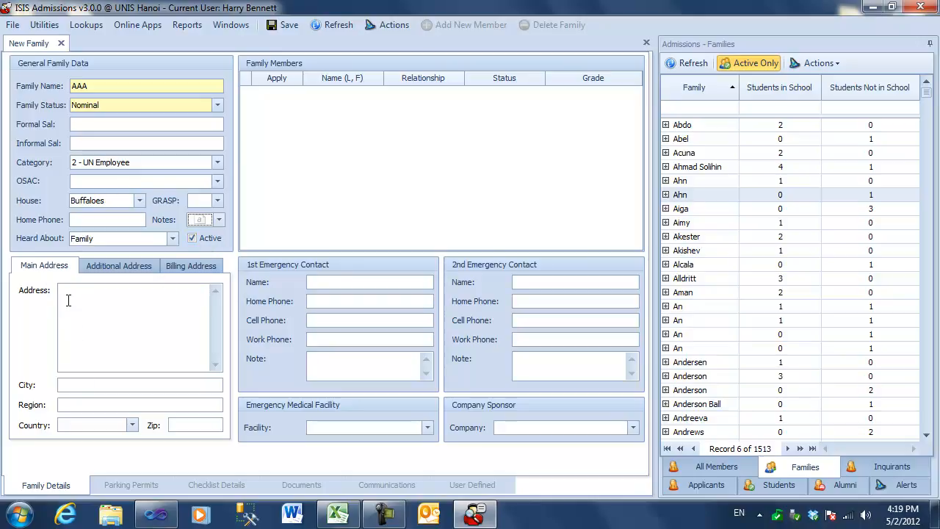
{"action": "left_click", "coordinate": [132, 266]}
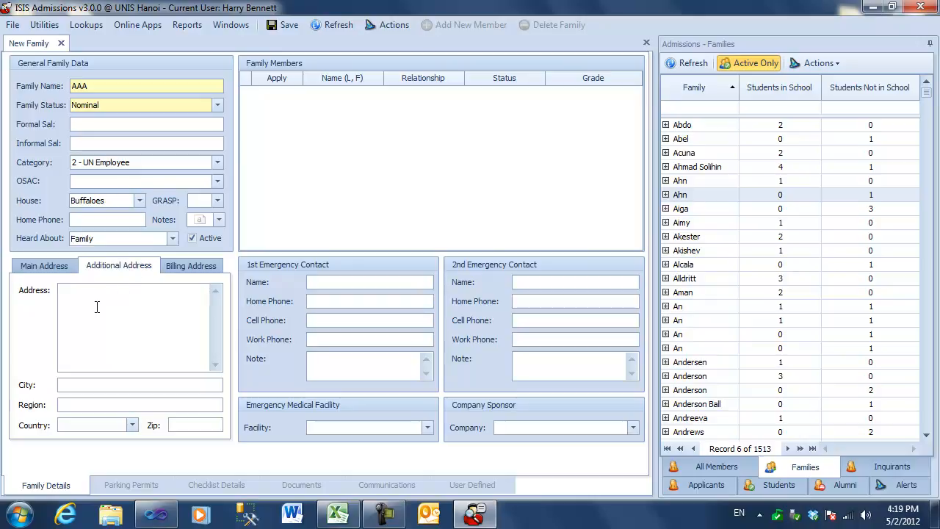
{"action": "left_click", "coordinate": [203, 272]}
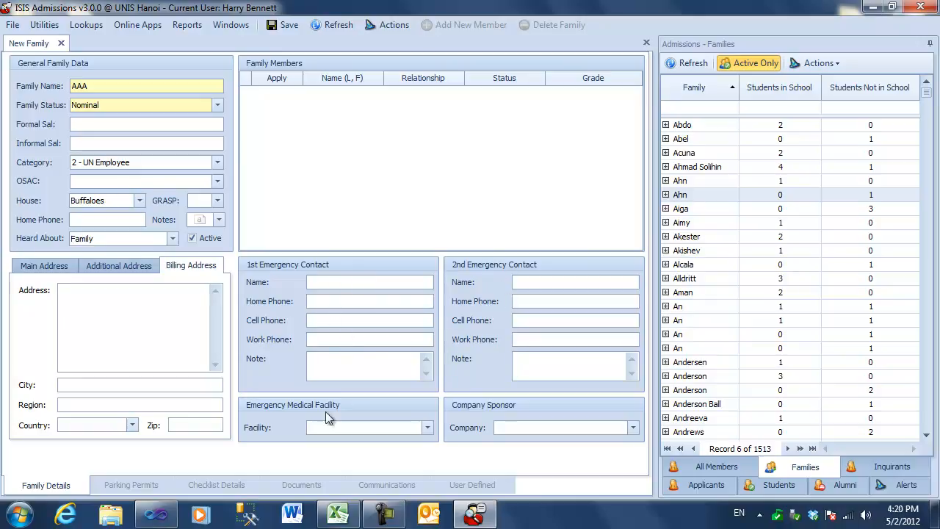
Set the emergency medical facility to SOS International and the company sponsor to ABM Vietnam Ltd
{"action": "left_click", "coordinate": [429, 432]}
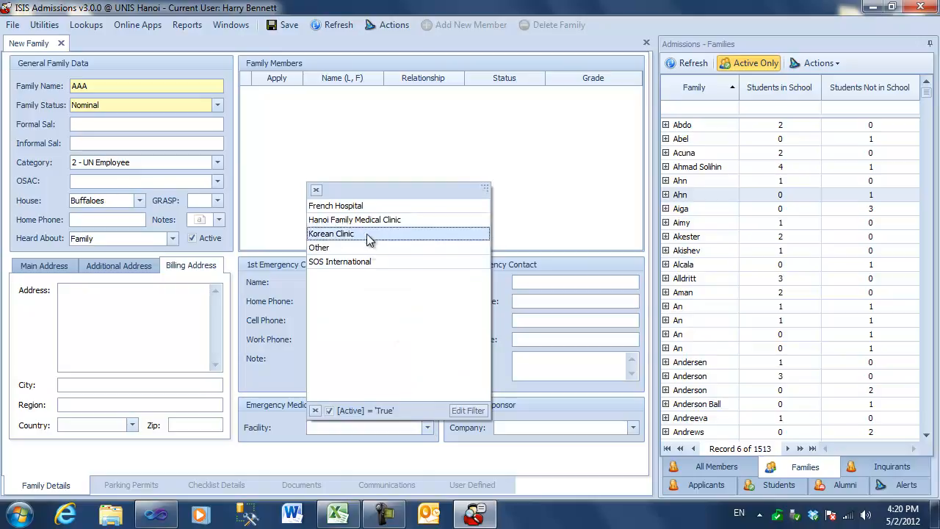
{"action": "left_click", "coordinate": [366, 263]}
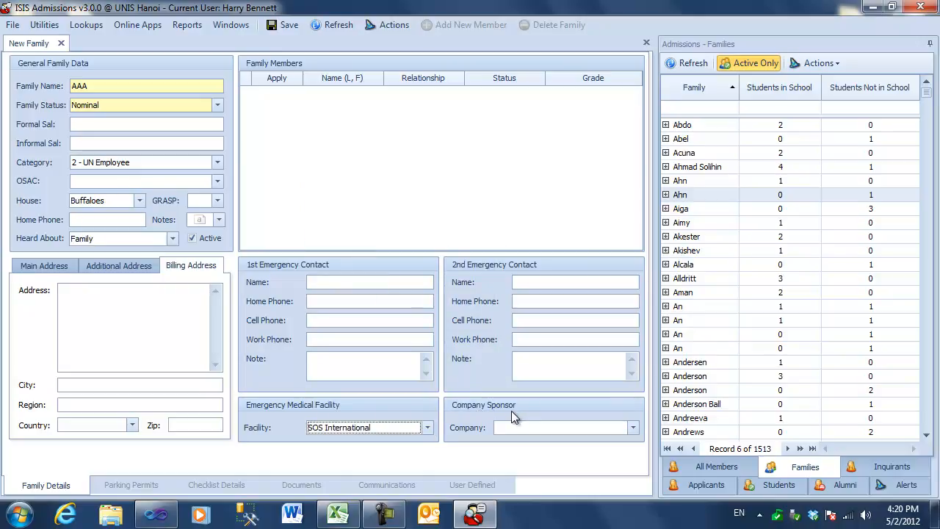
{"action": "left_click", "coordinate": [633, 428]}
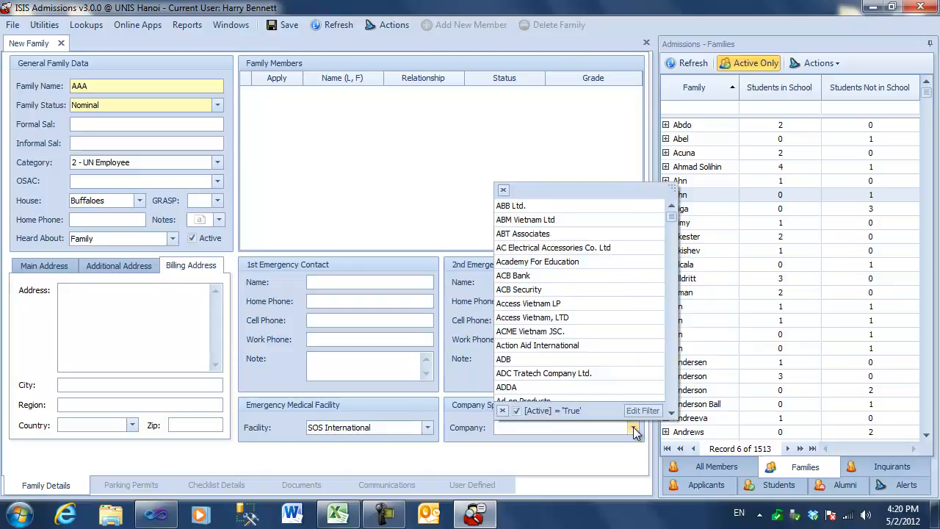
{"action": "left_click", "coordinate": [542, 220]}
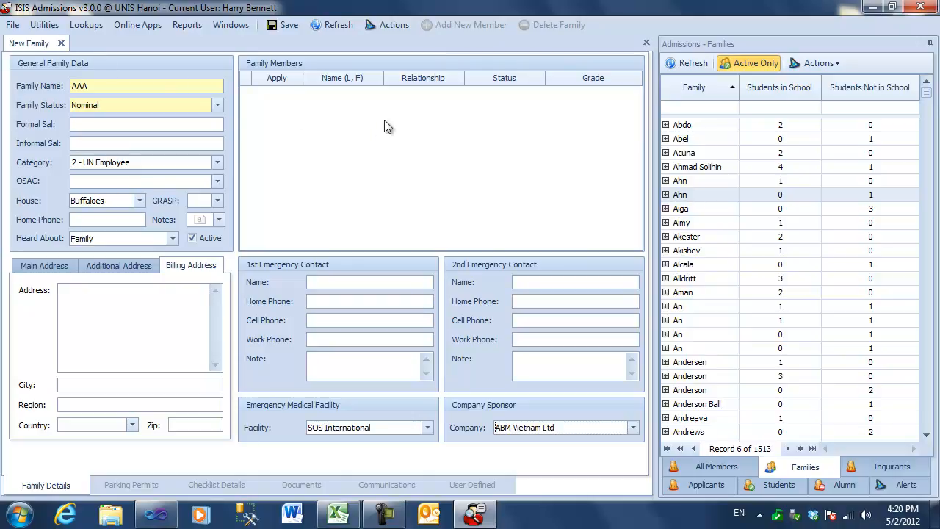
Save the new family record and look through the actions available for it
{"action": "left_click", "coordinate": [285, 26]}
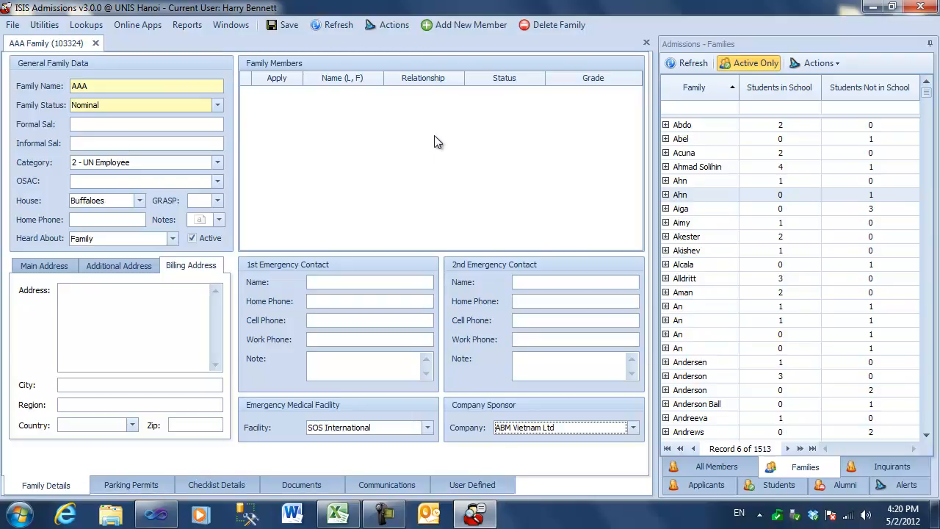
{"action": "left_click", "coordinate": [343, 138]}
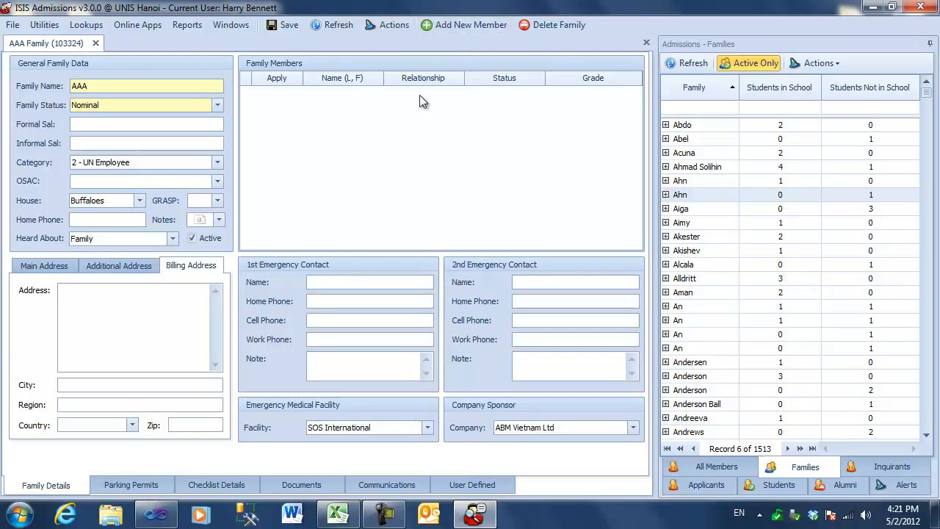
{"action": "left_click", "coordinate": [390, 27]}
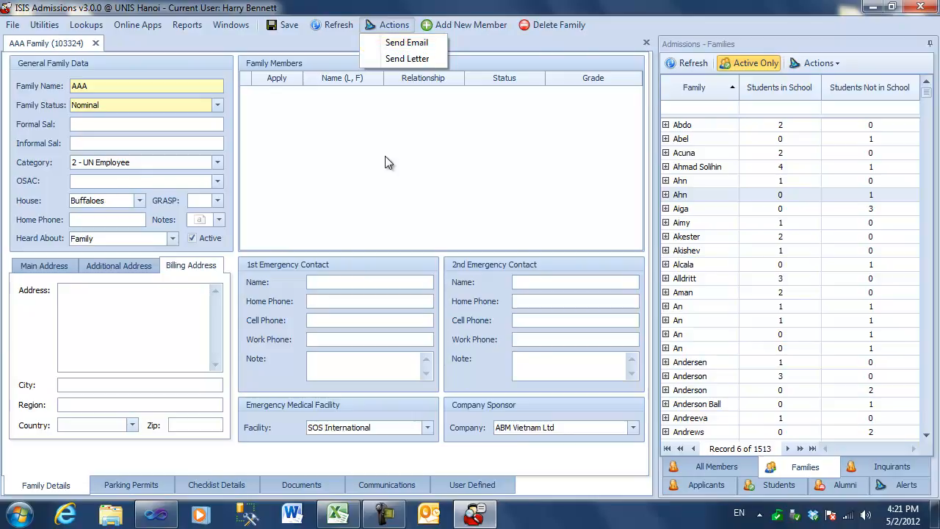
{"action": "left_click", "coordinate": [360, 162]}
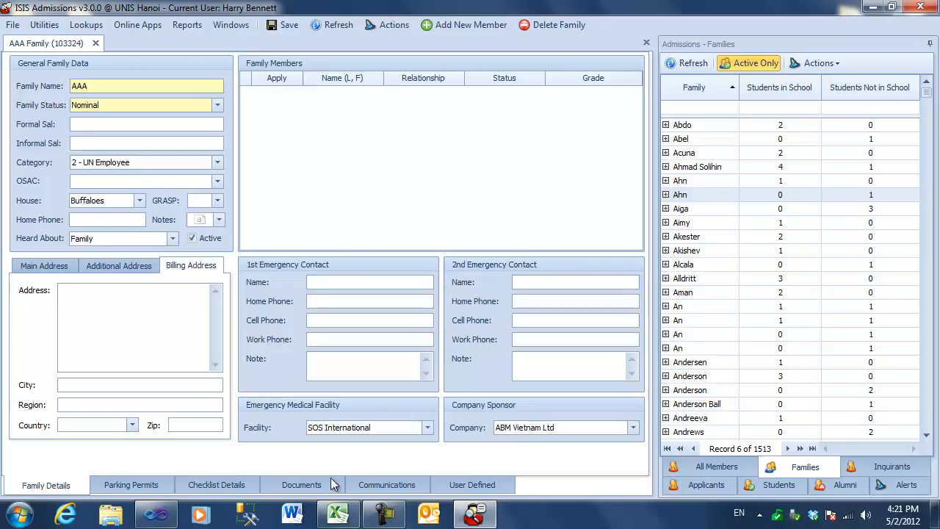
Delete the AAA family that has no members and close its record
{"action": "left_click", "coordinate": [546, 24]}
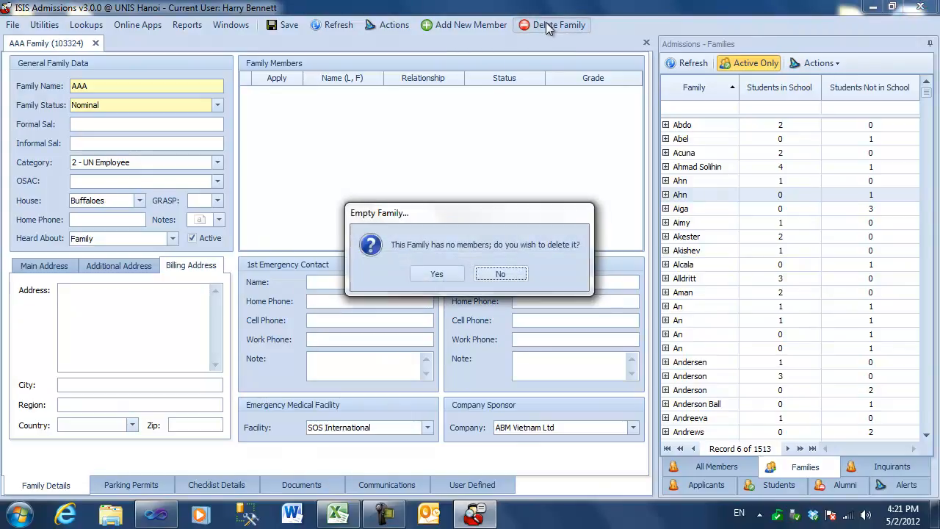
{"action": "left_click", "coordinate": [438, 274]}
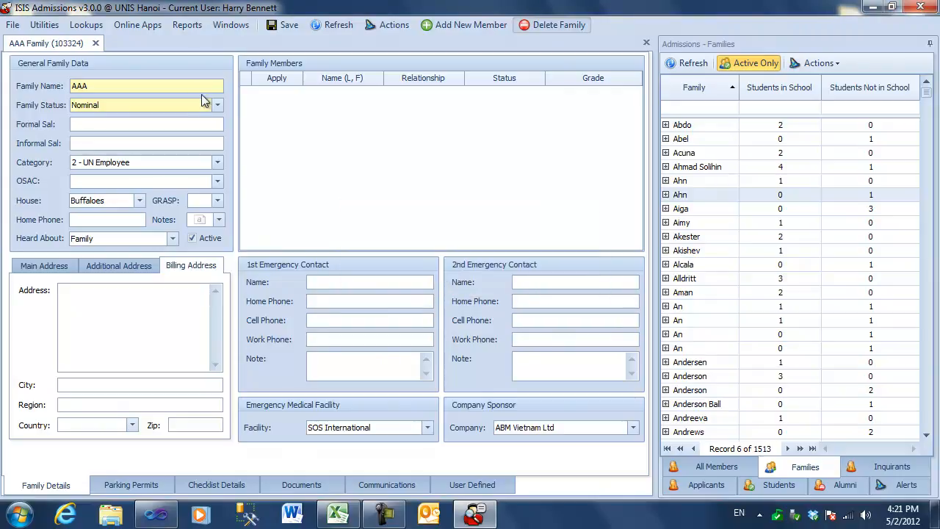
{"action": "left_click", "coordinate": [96, 43]}
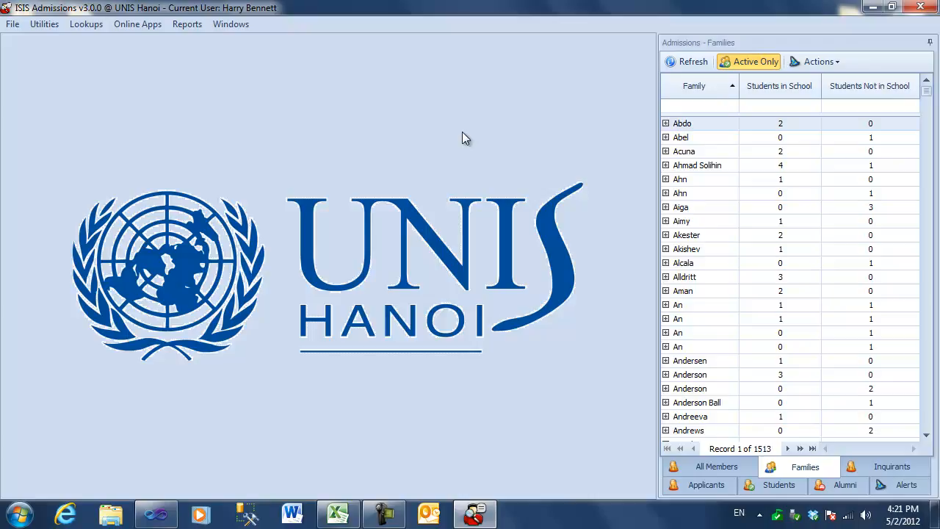
Open the first family in the list, try toggling its Active setting, and close the record without saving changes
{"action": "double_click", "coordinate": [685, 126]}
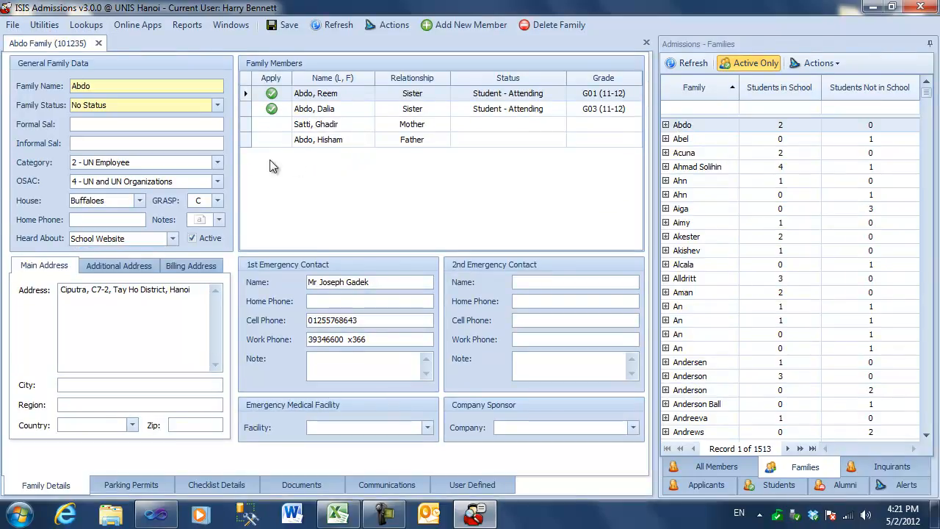
{"action": "left_click", "coordinate": [246, 140]}
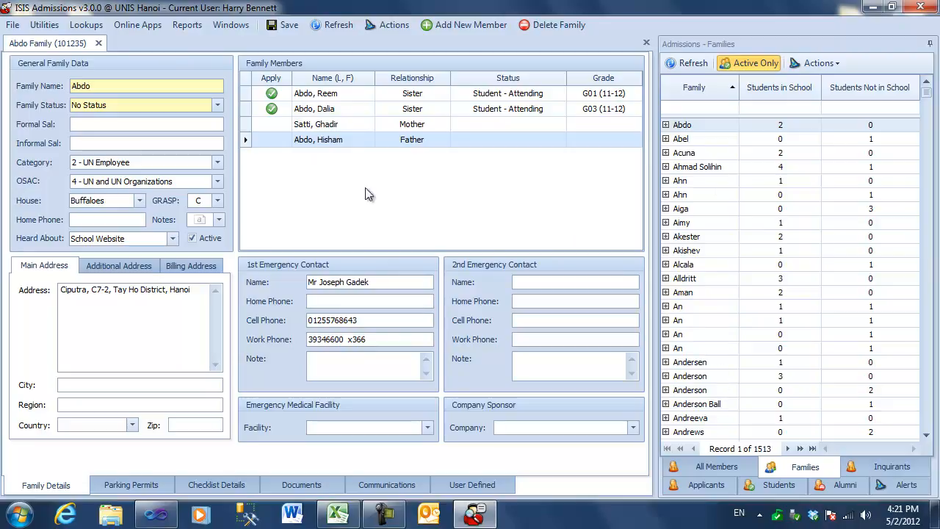
{"action": "left_click", "coordinate": [192, 239]}
{"action": "left_click", "coordinate": [192, 240]}
{"action": "left_click", "coordinate": [98, 43]}
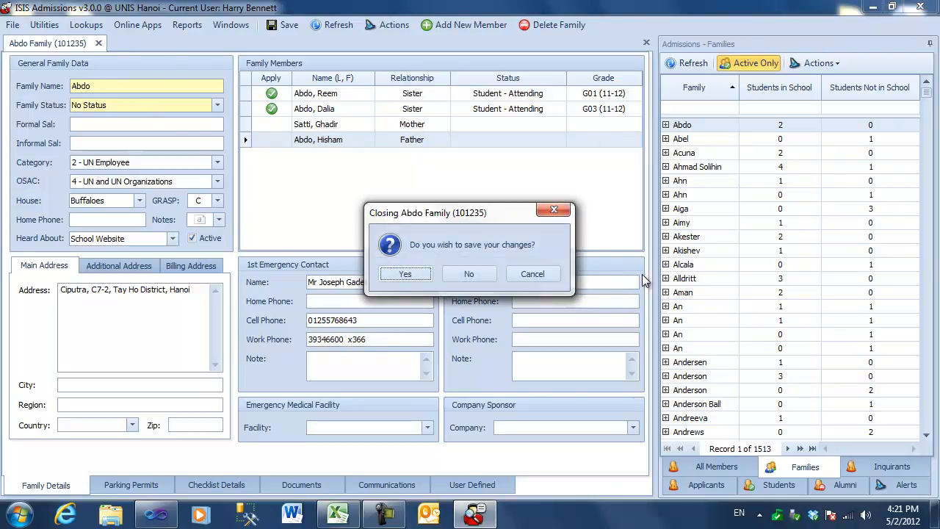
{"action": "left_click", "coordinate": [467, 274]}
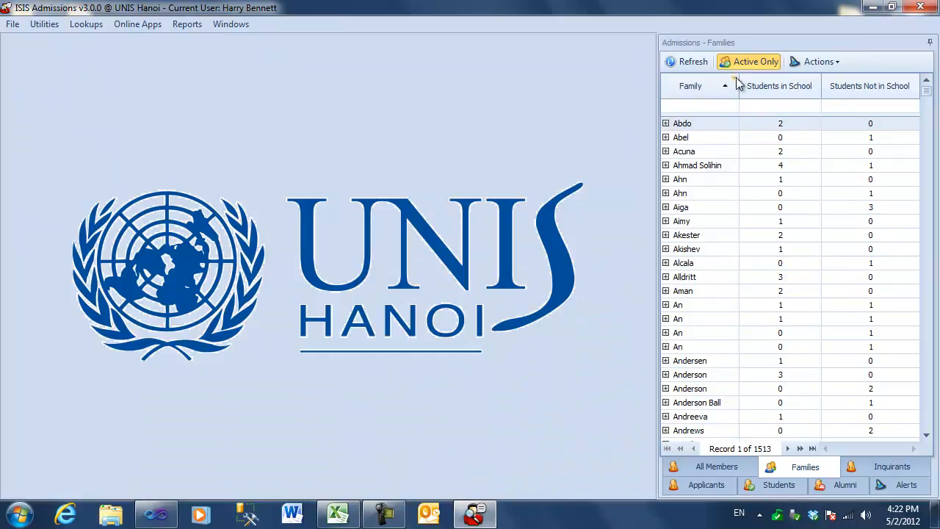
Filter the Families list to inactive families only and browse the entries
{"action": "left_click", "coordinate": [748, 61]}
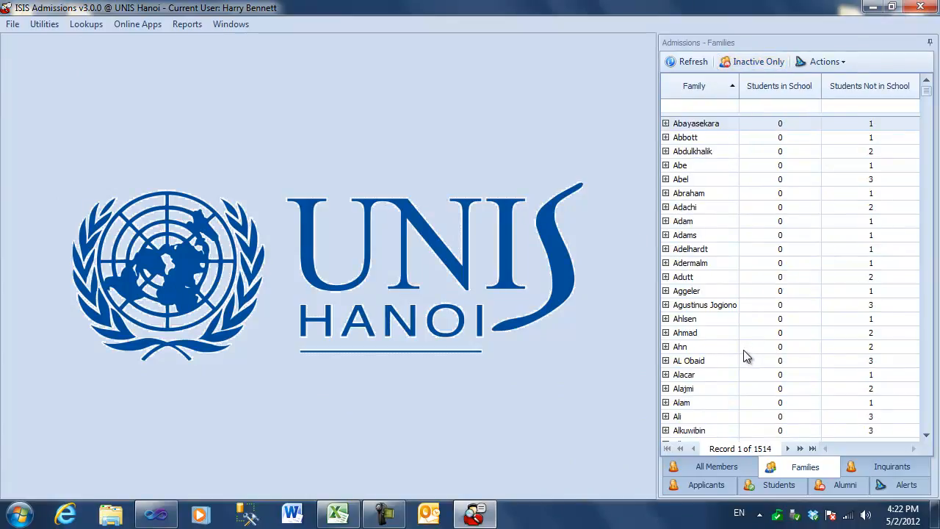
{"action": "scroll", "coordinate": [745, 351], "scroll_direction": "down", "scroll_amount": 3}
{"action": "scroll", "coordinate": [746, 351], "scroll_direction": "up", "scroll_amount": 3}
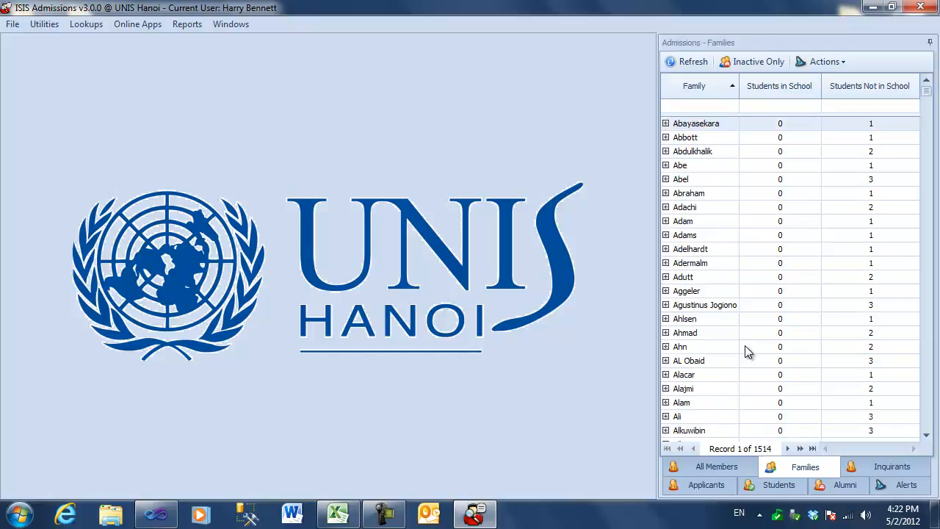